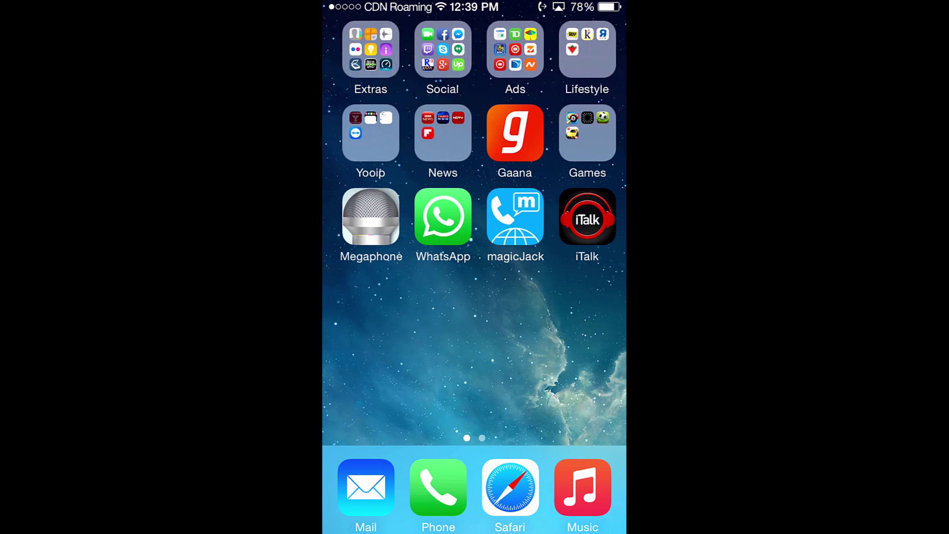
Launch WhatsApp and bring up its Chats list showing two conversations
click(443, 217)
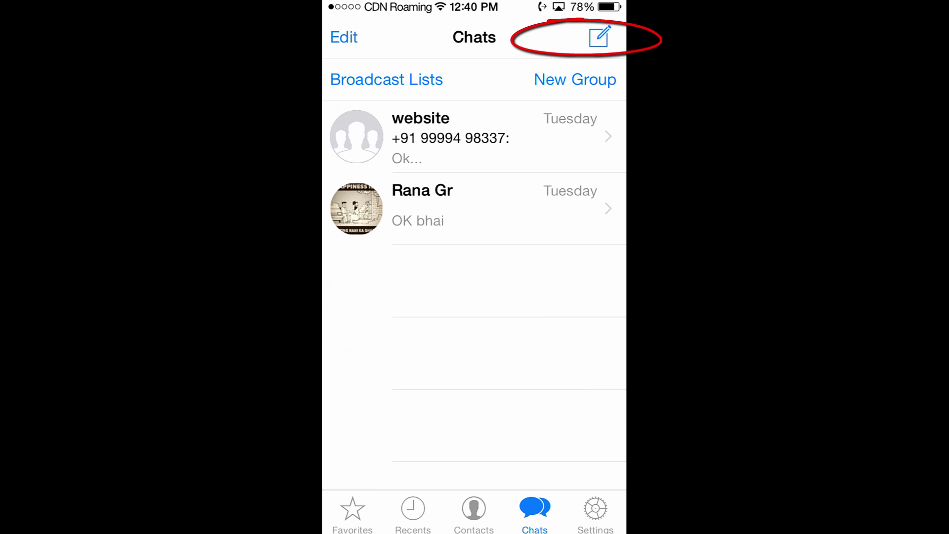
Compose a new chat, find the contact Self, and send 'Test'
click(600, 36)
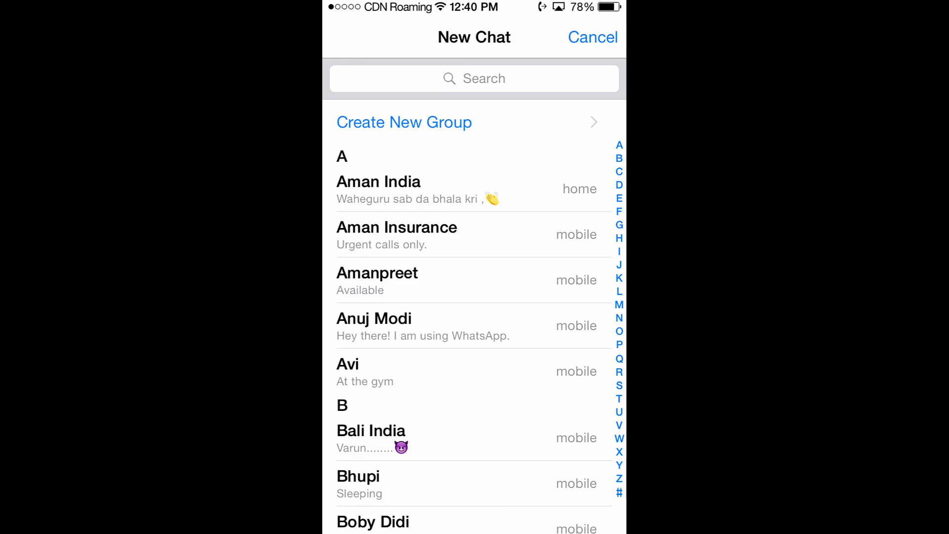
click(475, 78)
text(Se)
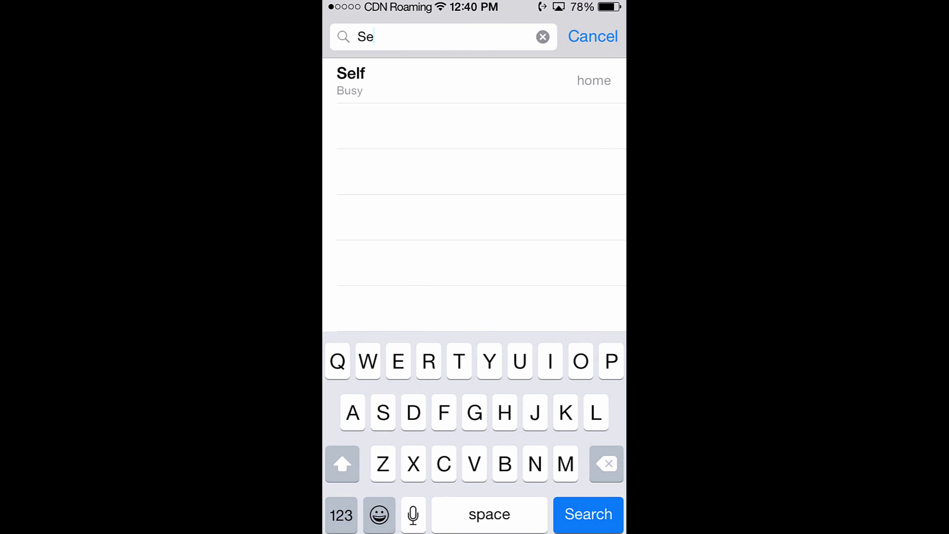
click(474, 81)
click(440, 276)
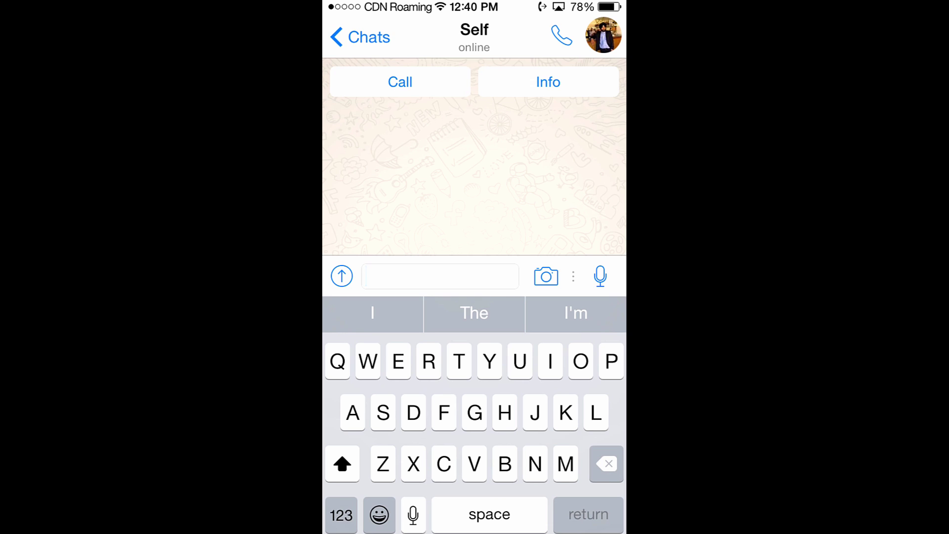
text(Test)
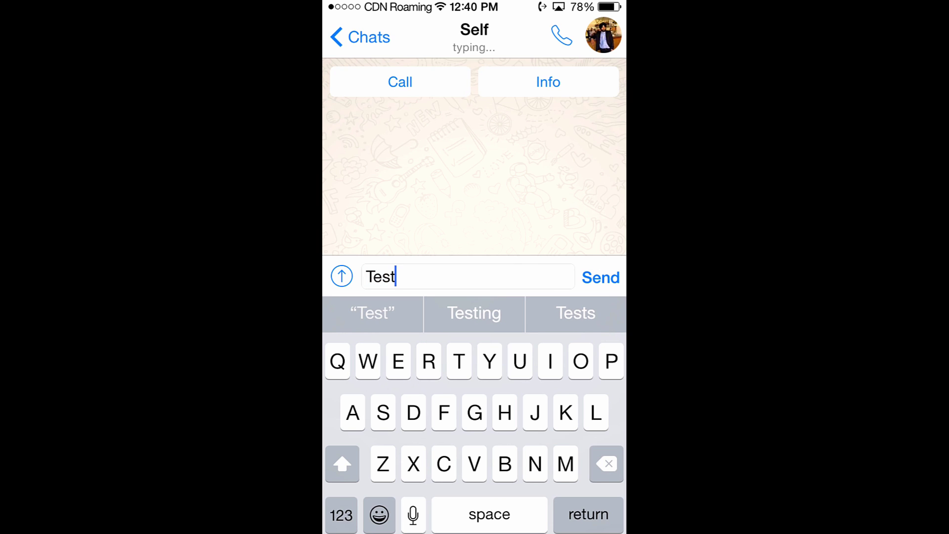
click(601, 278)
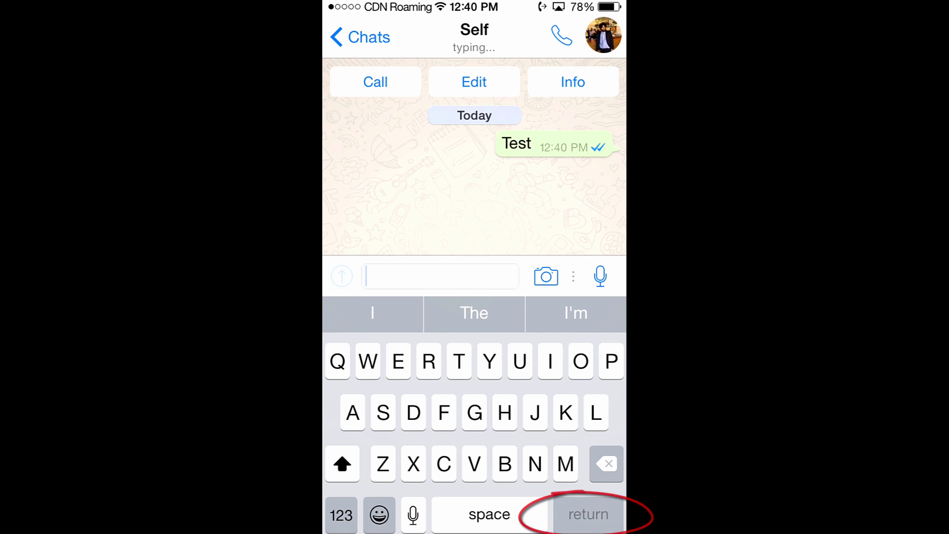
Browse the Photo/Video Library and pick the first Batman photo
click(342, 276)
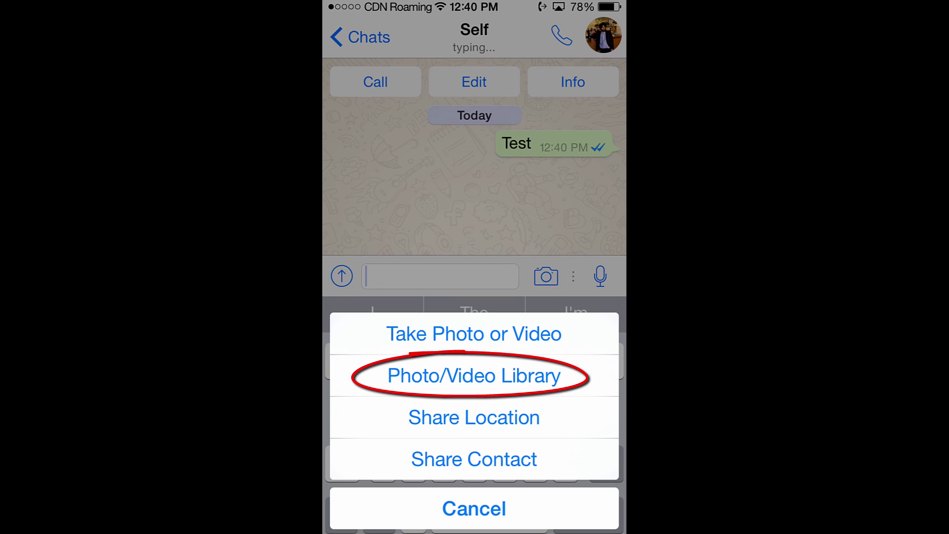
click(474, 376)
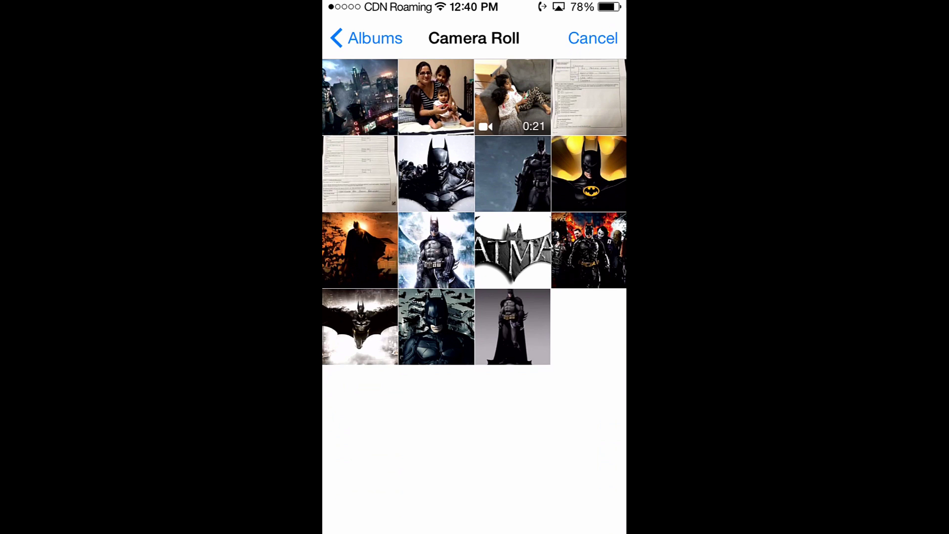
click(436, 326)
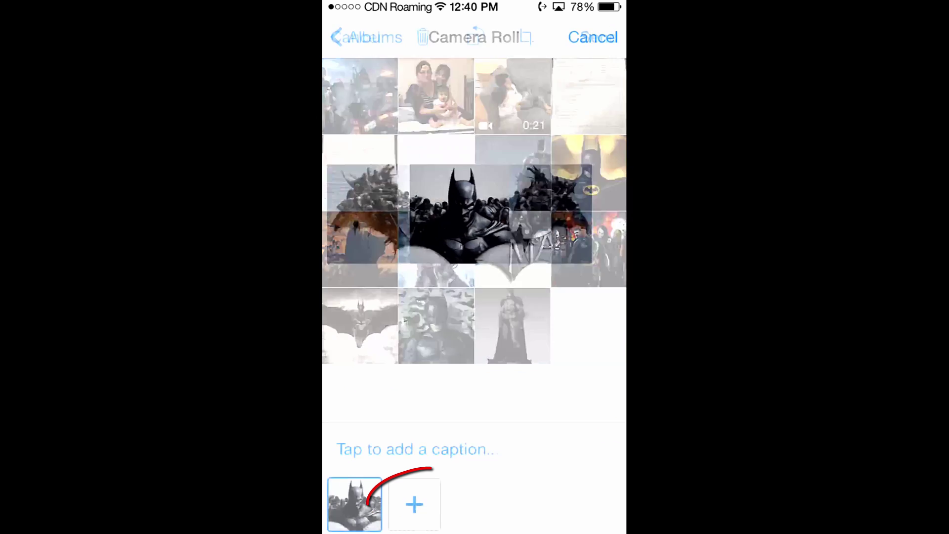
click(415, 504)
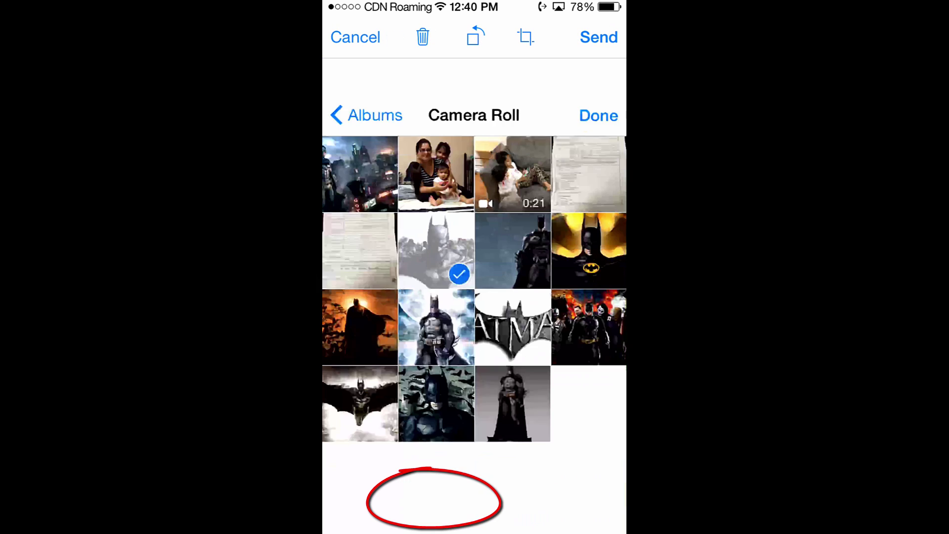
Add nine more Batman photos, reaching the ten-photo limit
click(513, 172)
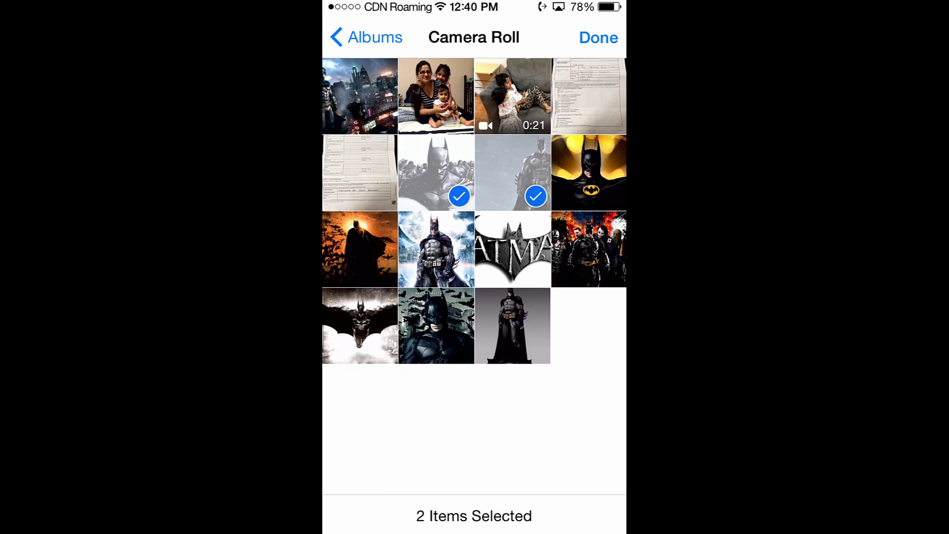
click(589, 173)
click(360, 250)
click(436, 249)
click(513, 249)
click(590, 249)
click(361, 326)
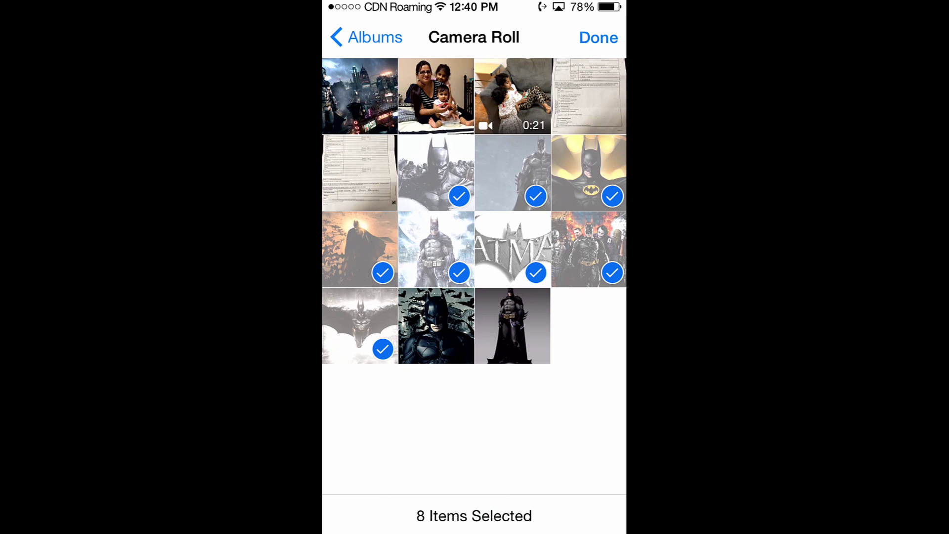
click(436, 327)
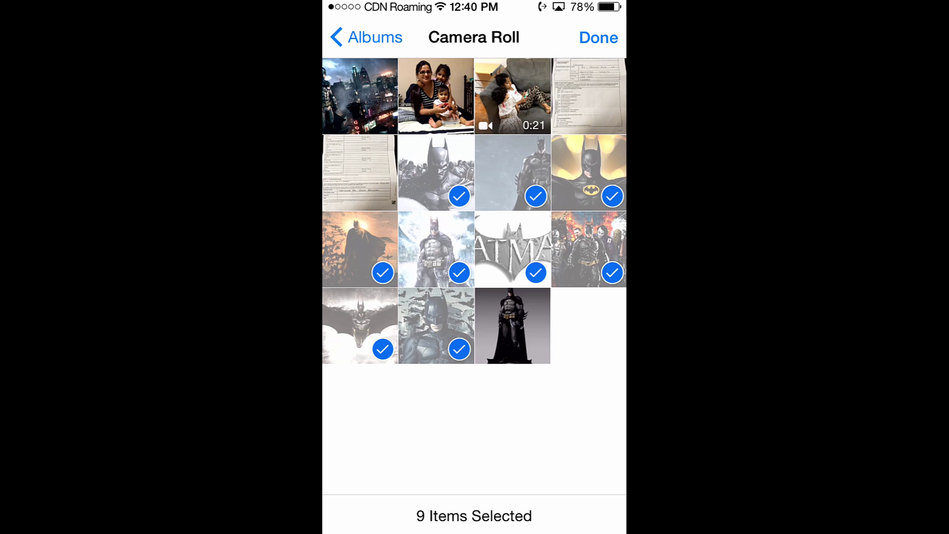
click(512, 326)
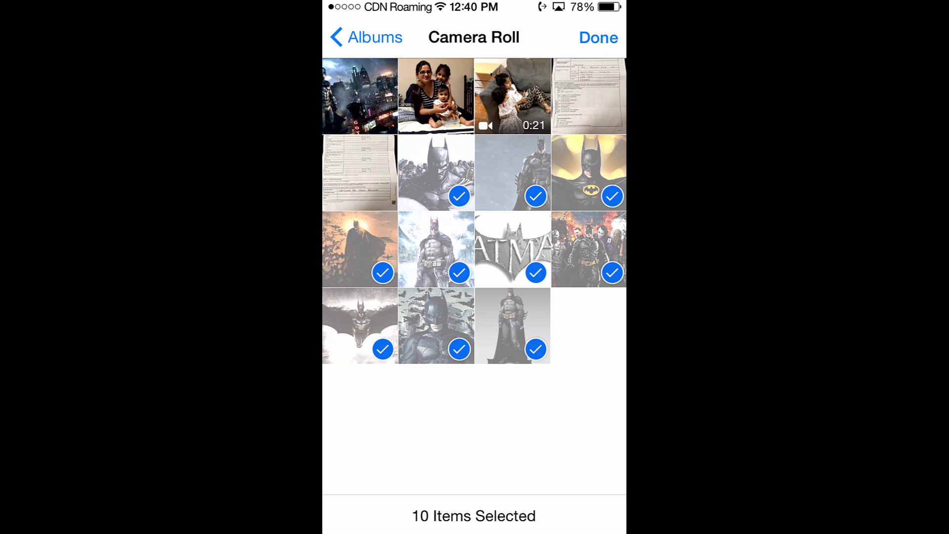
Confirm the ten photos, caption the last one 'Batman', and send them to Self
click(599, 38)
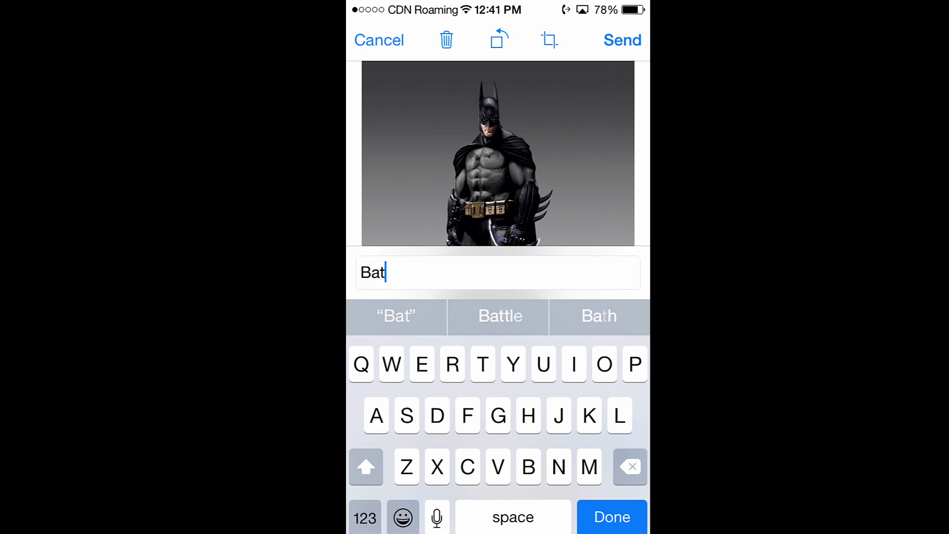
text(man)
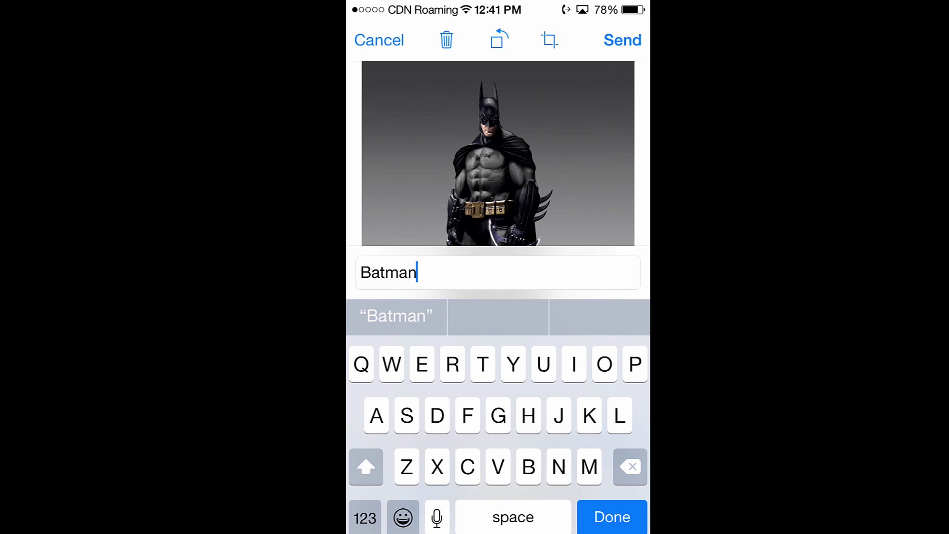
click(612, 517)
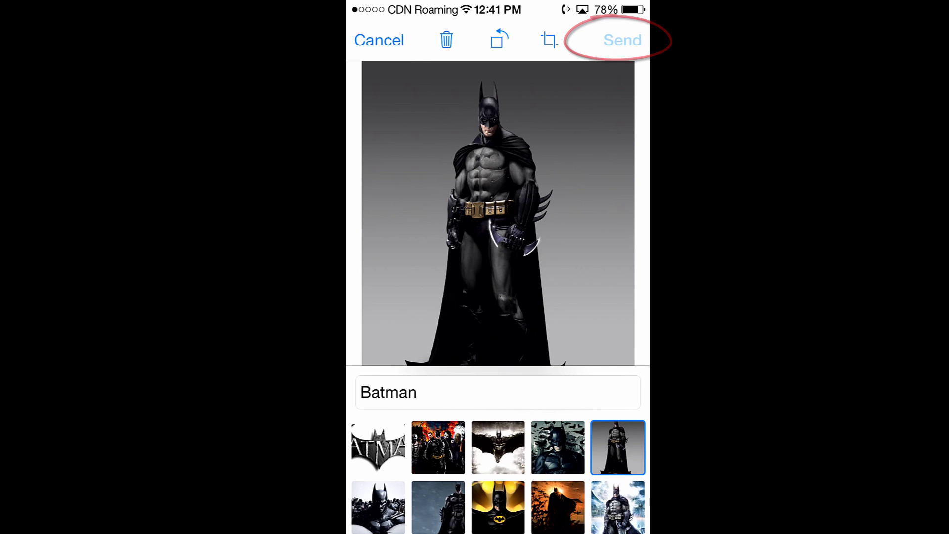
click(623, 41)
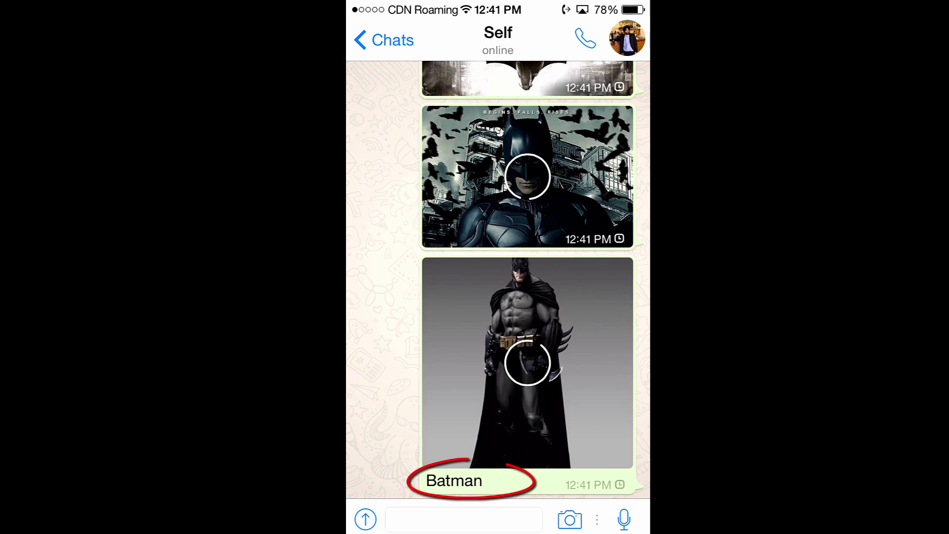
scroll(527, 298, up, 5)
scroll(528, 297, up, 8)
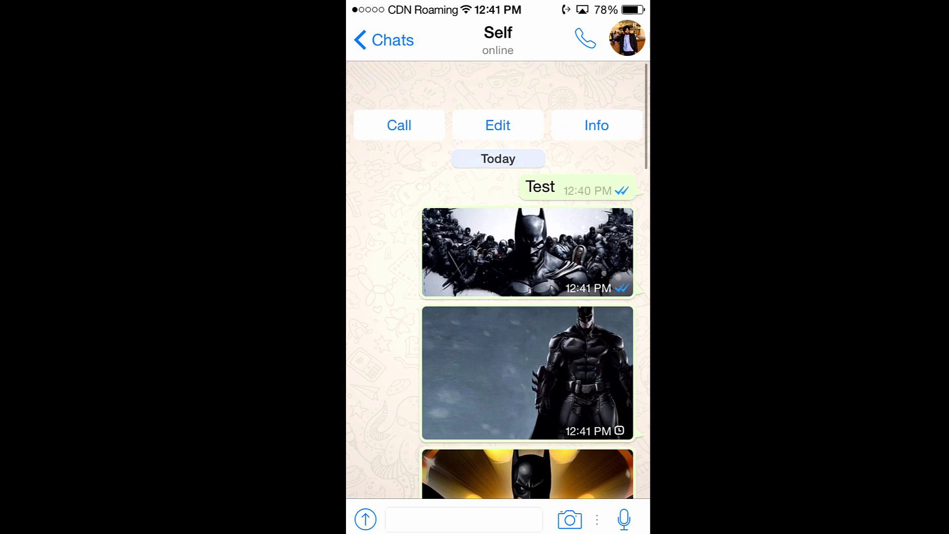
scroll(528, 297, down, 5)
scroll(528, 296, down, 10)
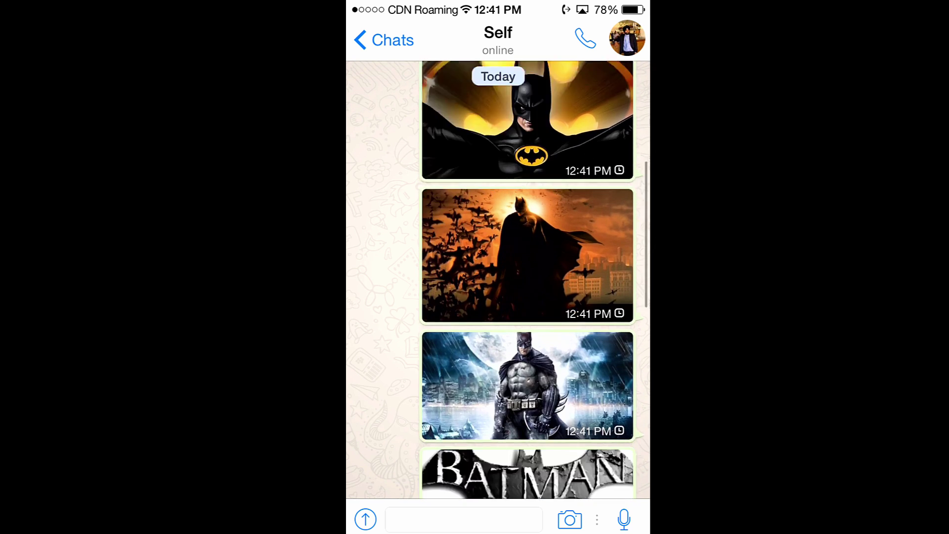
scroll(528, 297, down, 3)
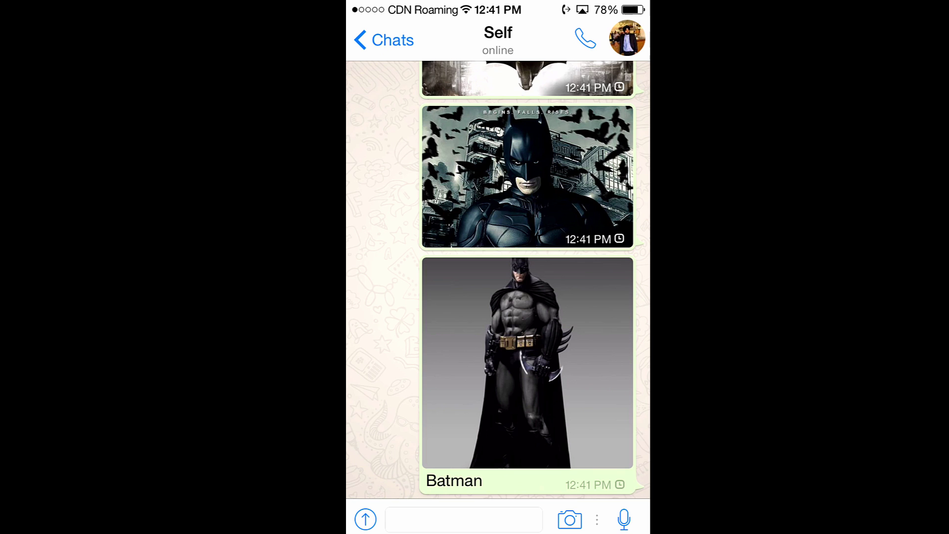
scroll(528, 297, down, 2)
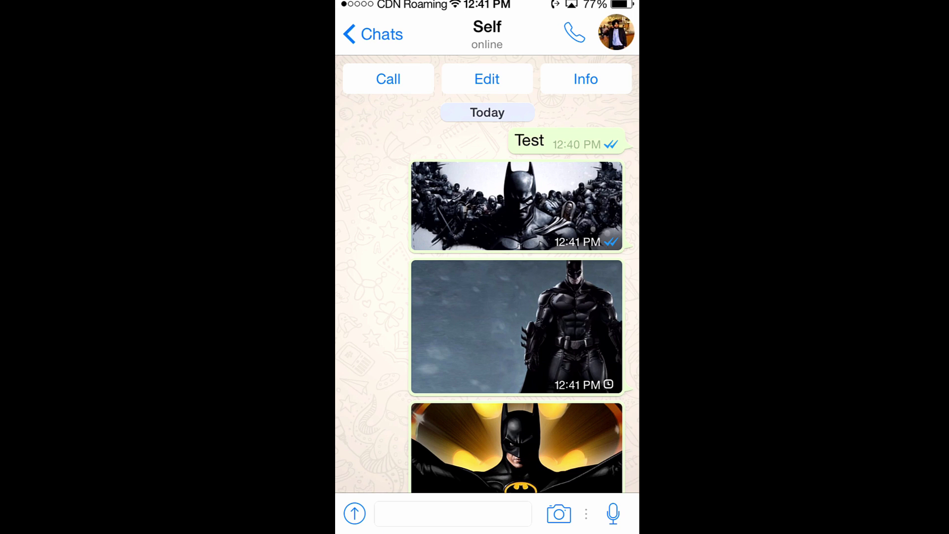
scroll(516, 297, up, 2)
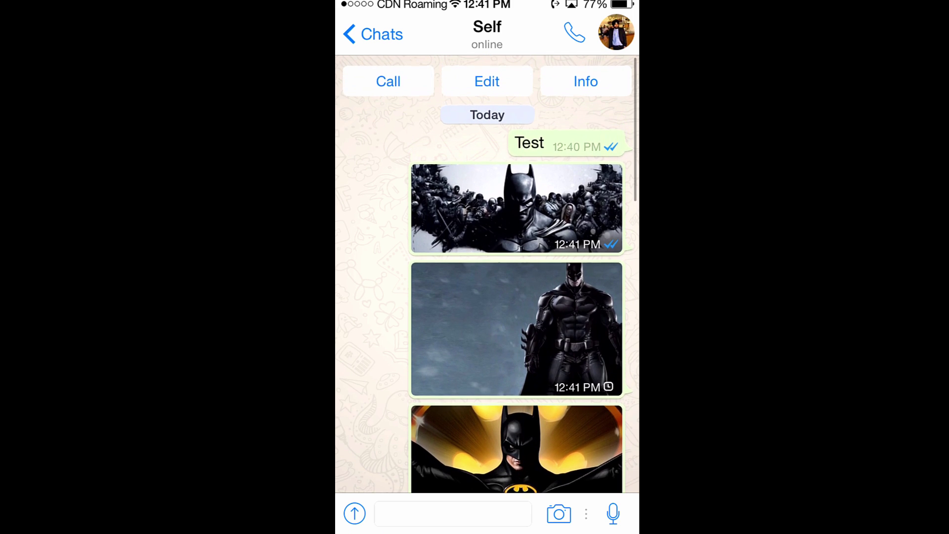
Enter Forward mode and tick the Test message plus five Batman photos
click(516, 207)
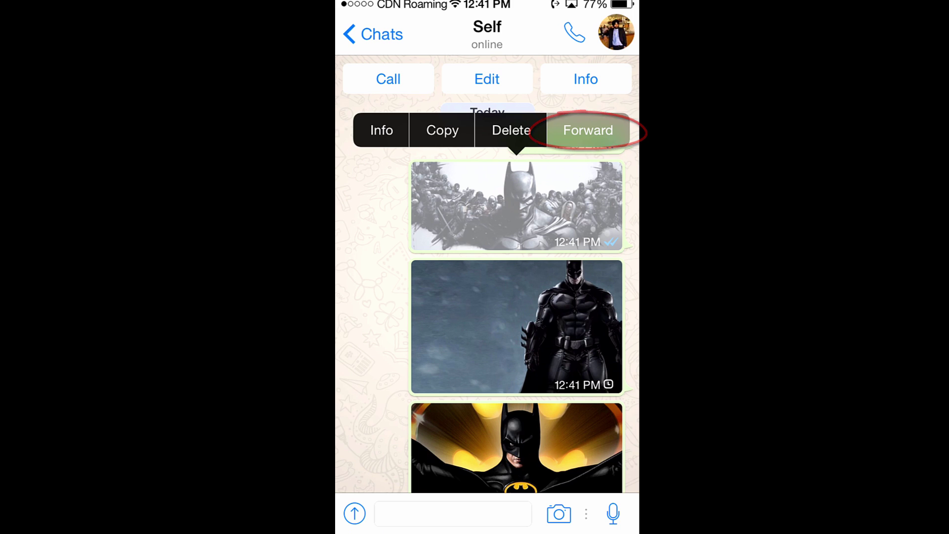
click(589, 130)
scroll(518, 297, up, 2)
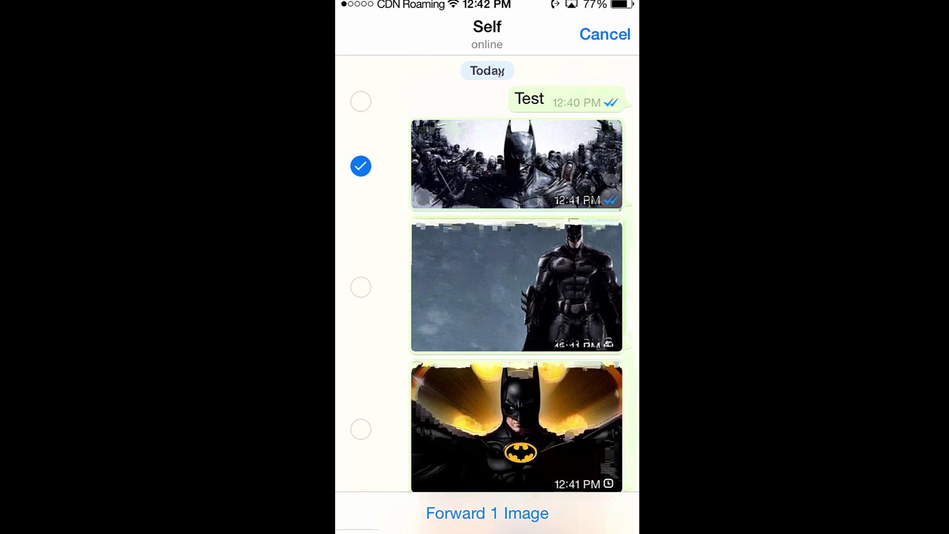
click(361, 101)
click(361, 287)
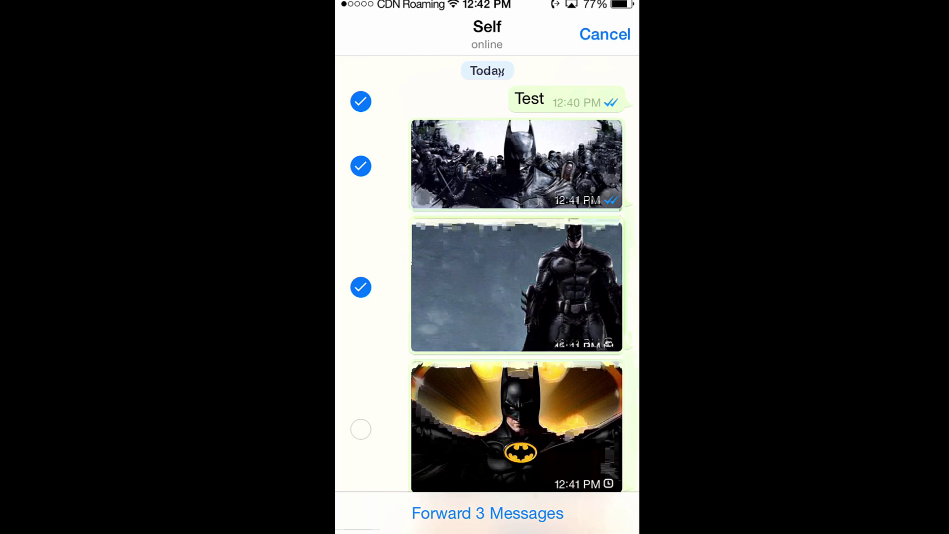
scroll(517, 297, down, 4)
click(360, 294)
scroll(517, 297, down, 4)
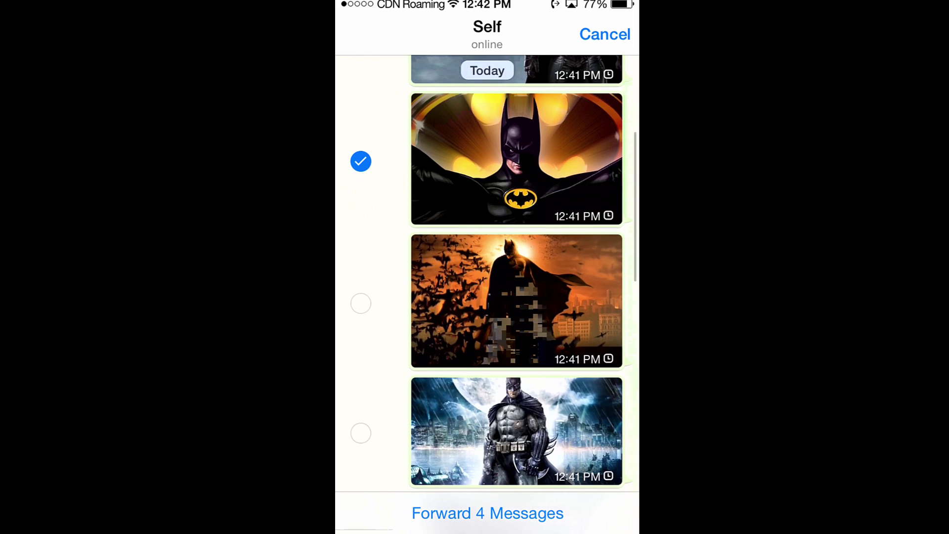
click(361, 304)
scroll(517, 297, down, 4)
click(361, 288)
scroll(517, 297, down, 4)
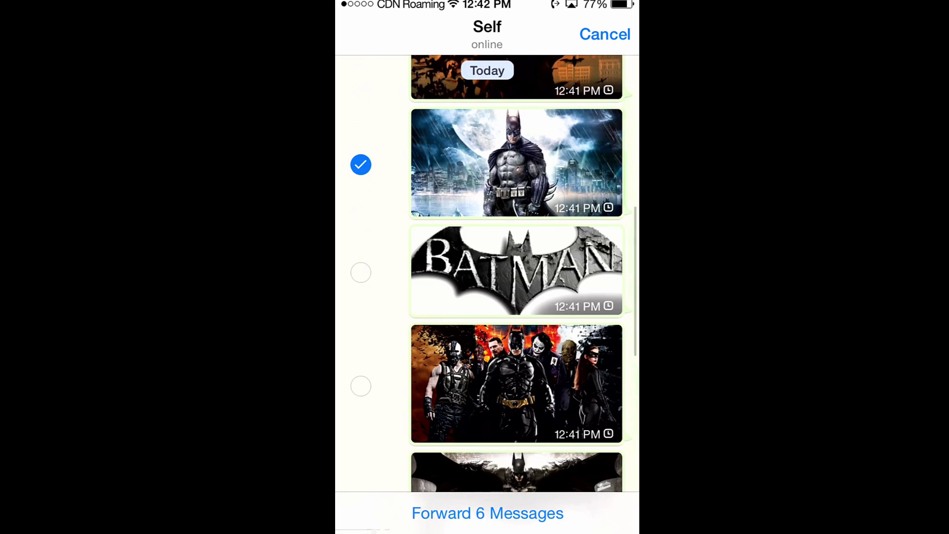
click(361, 273)
Add the villains, wings and bats photos, leaving the standing Batman photo unticked
click(361, 386)
scroll(517, 296, down, 4)
scroll(517, 297, down, 2)
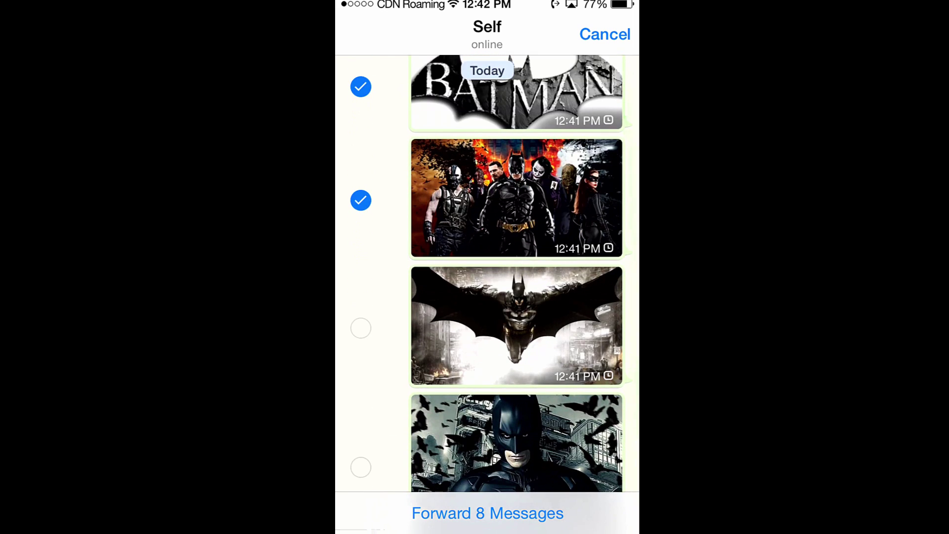
click(360, 329)
scroll(517, 297, down, 4)
click(361, 324)
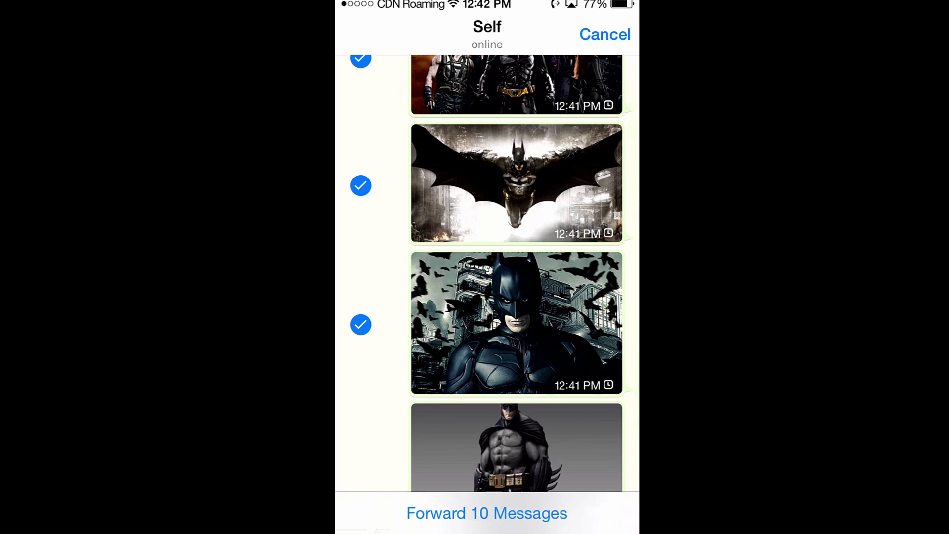
scroll(517, 296, down, 3)
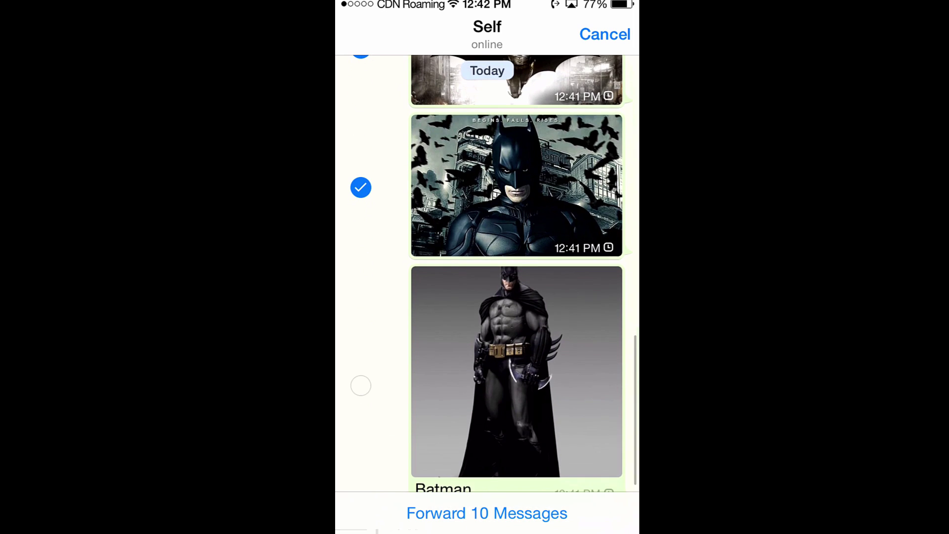
click(361, 386)
scroll(518, 296, down, 2)
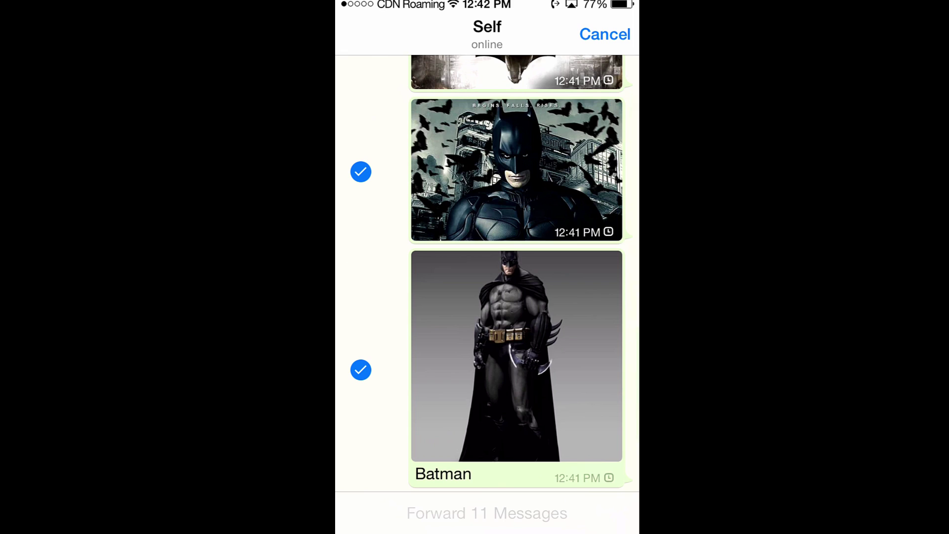
click(361, 370)
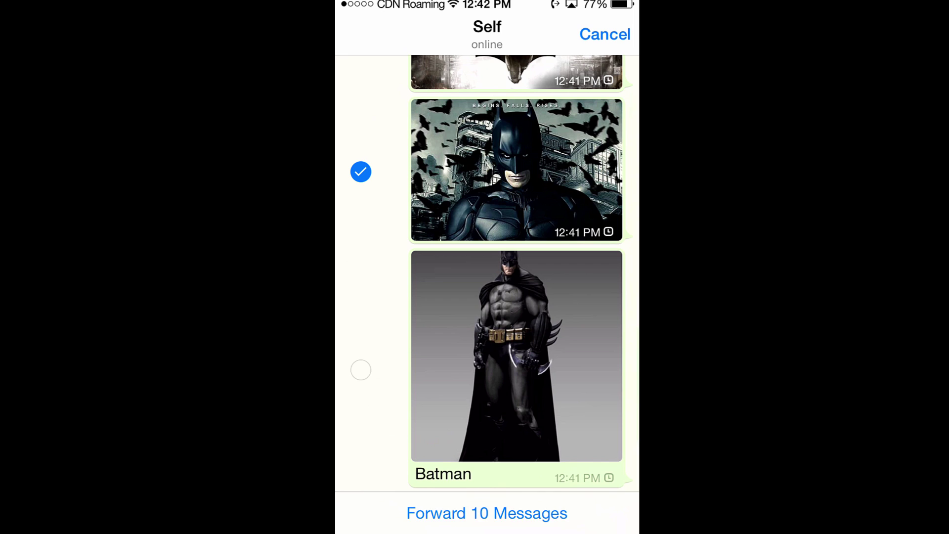
click(361, 370)
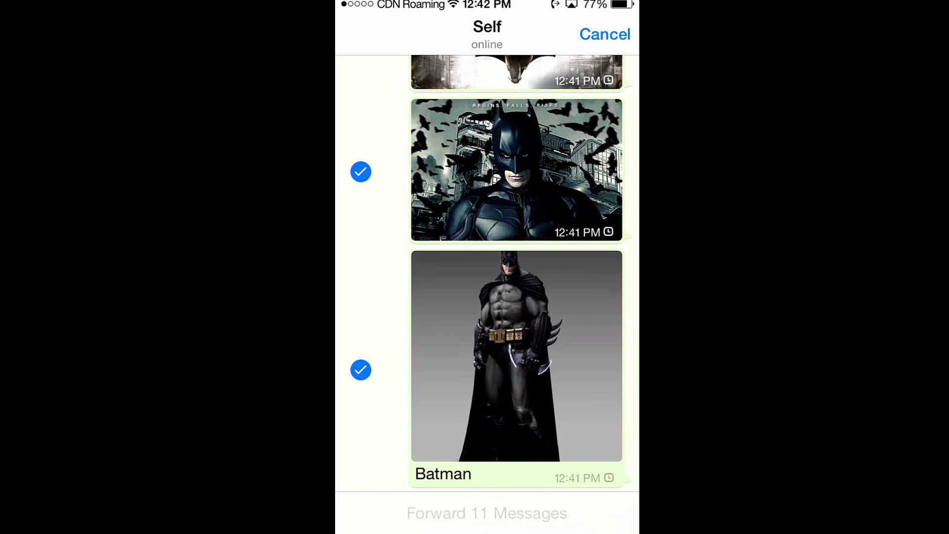
click(361, 370)
scroll(516, 267, up, 3)
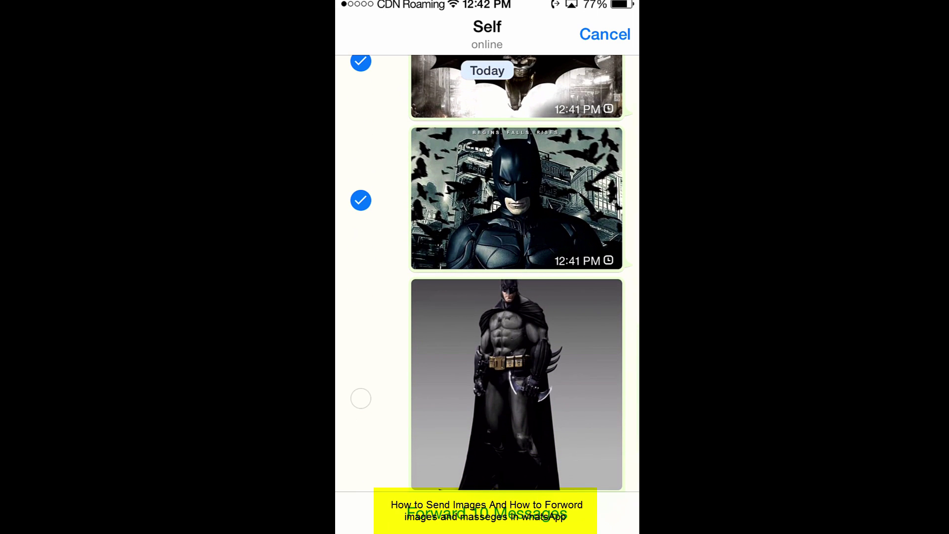
click(360, 405)
click(361, 399)
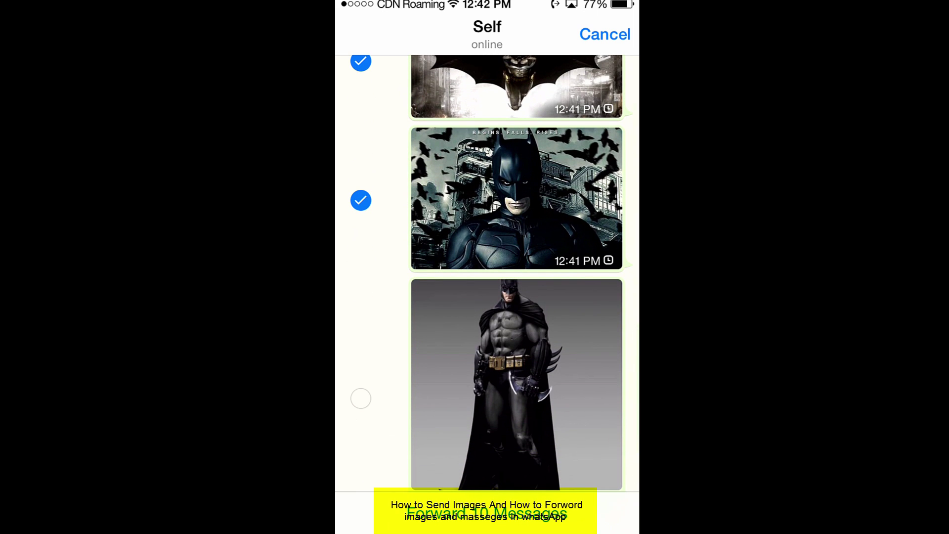
Bring up the share sheet for the ten messages, browse its rows, then cancel it
click(487, 514)
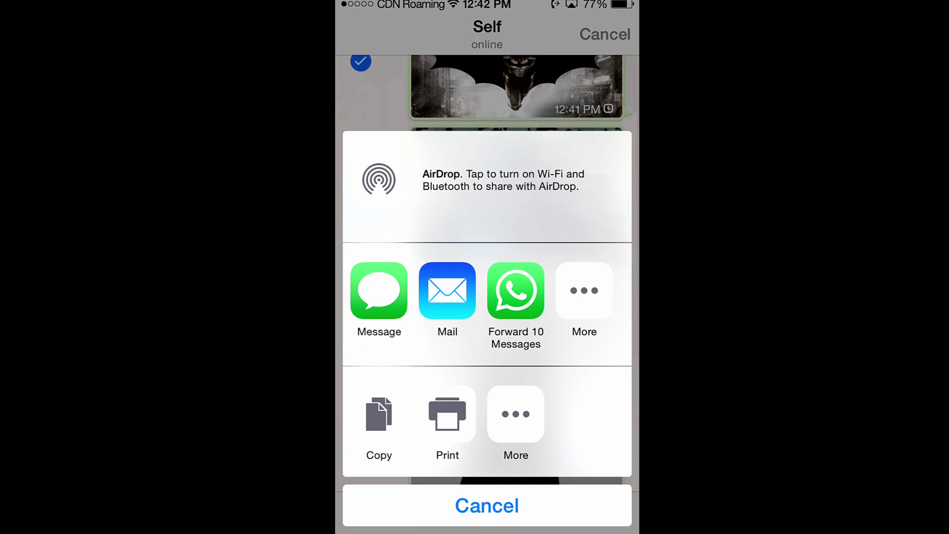
drag(482, 291, 482, 291)
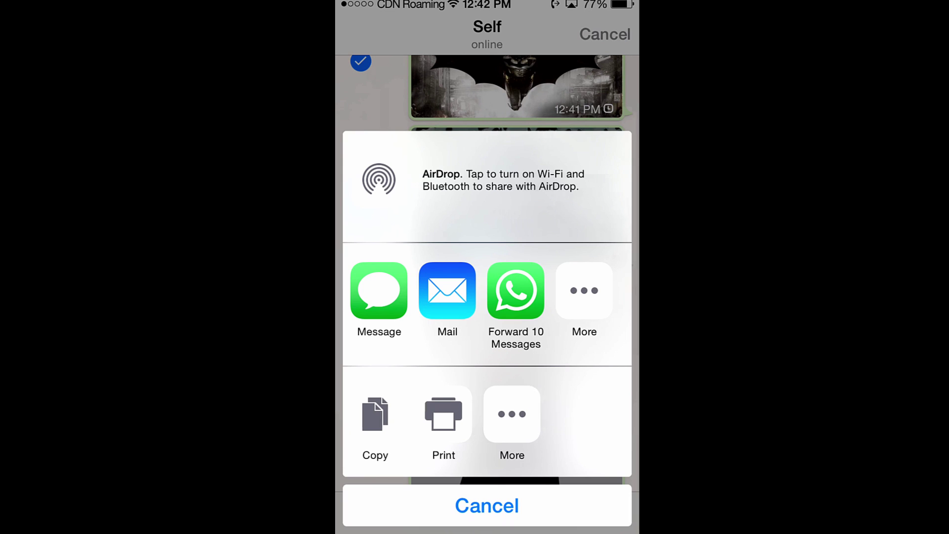
drag(445, 415, 464, 416)
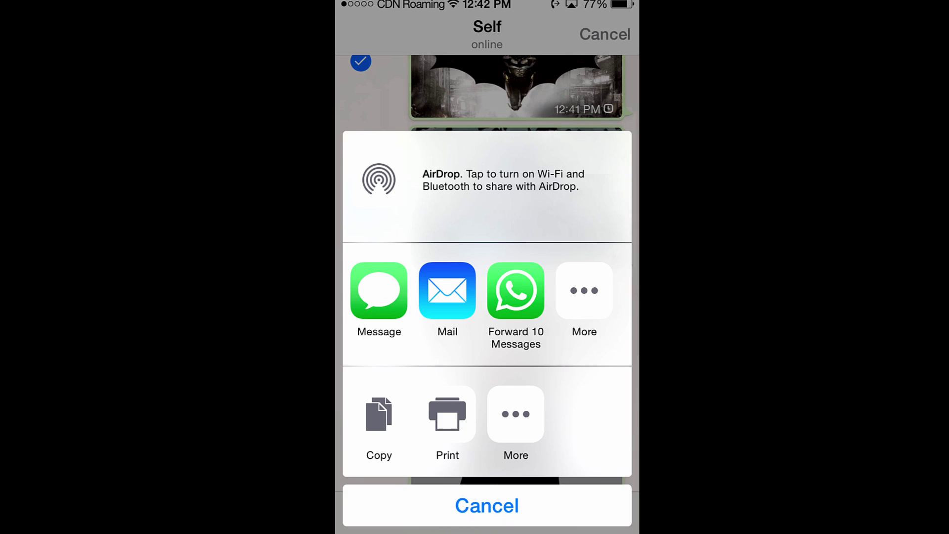
click(486, 506)
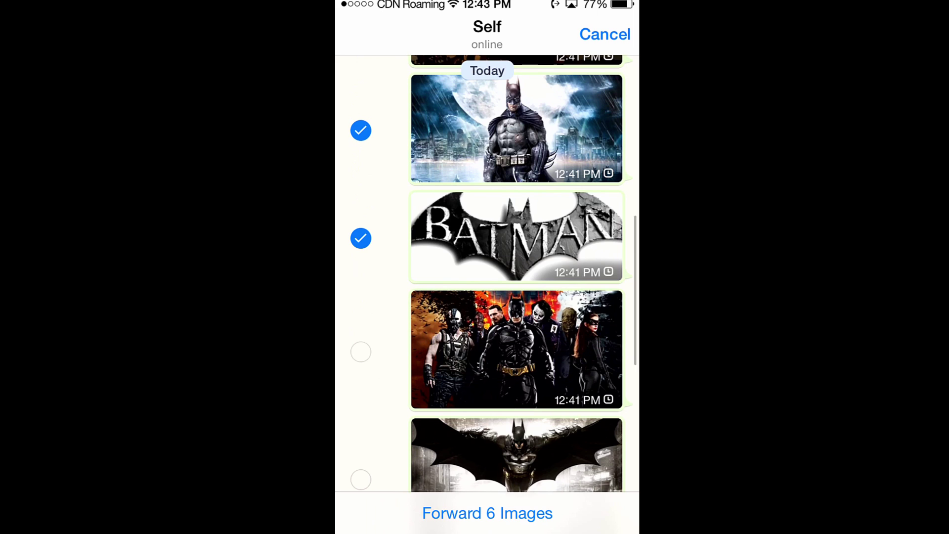
Tick the villains, wings, bats and standing Batman images to reach ten images
click(360, 352)
click(488, 514)
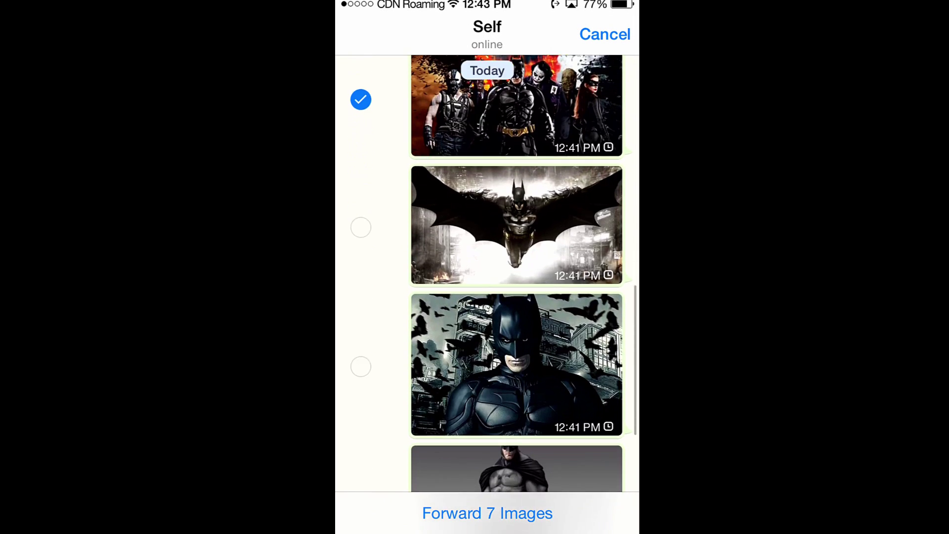
scroll(488, 297, down, 2)
click(360, 241)
click(361, 103)
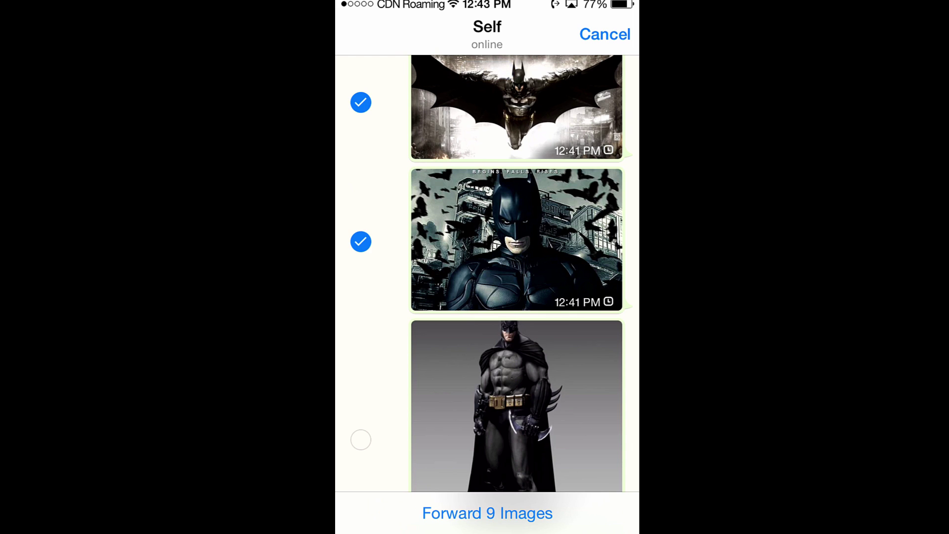
click(361, 440)
click(487, 514)
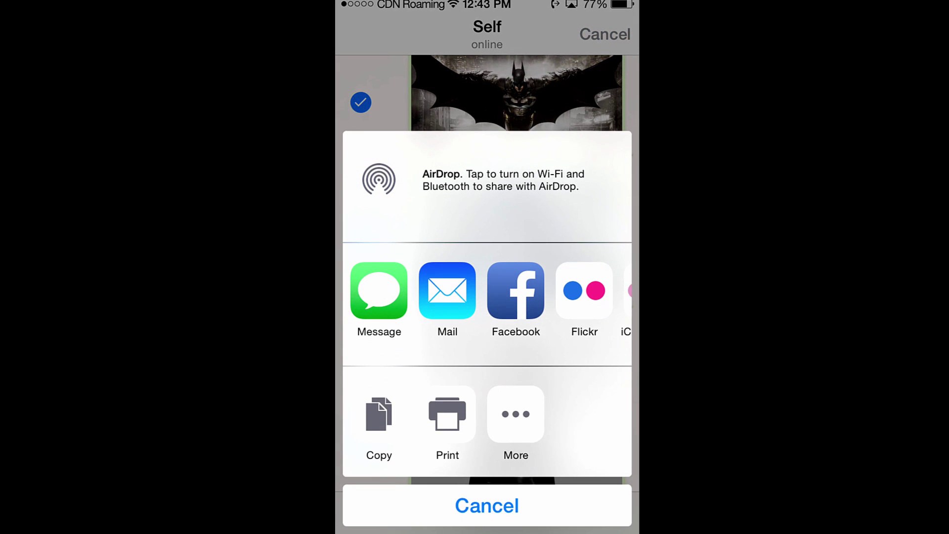
click(487, 506)
scroll(488, 297, up, 5)
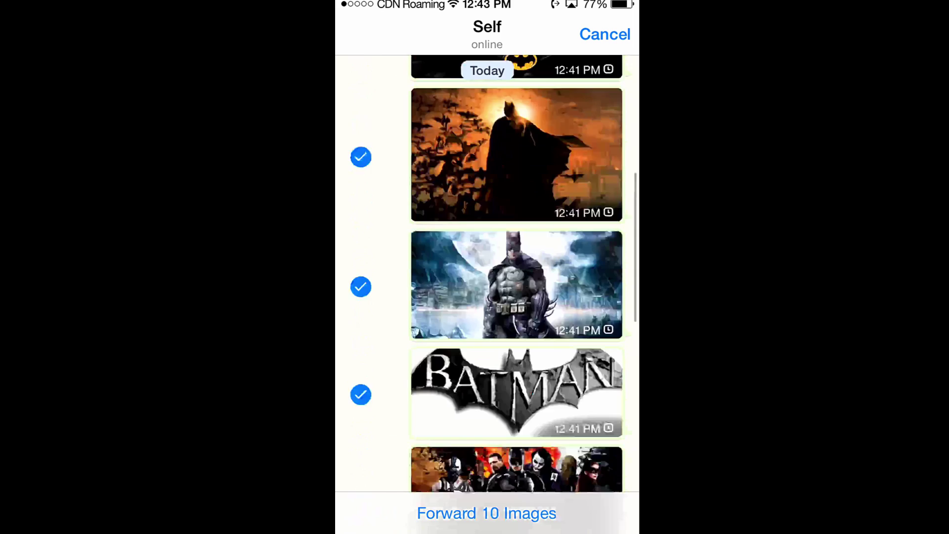
Leave the Test message unticked and forward the ten images within WhatsApp
click(361, 113)
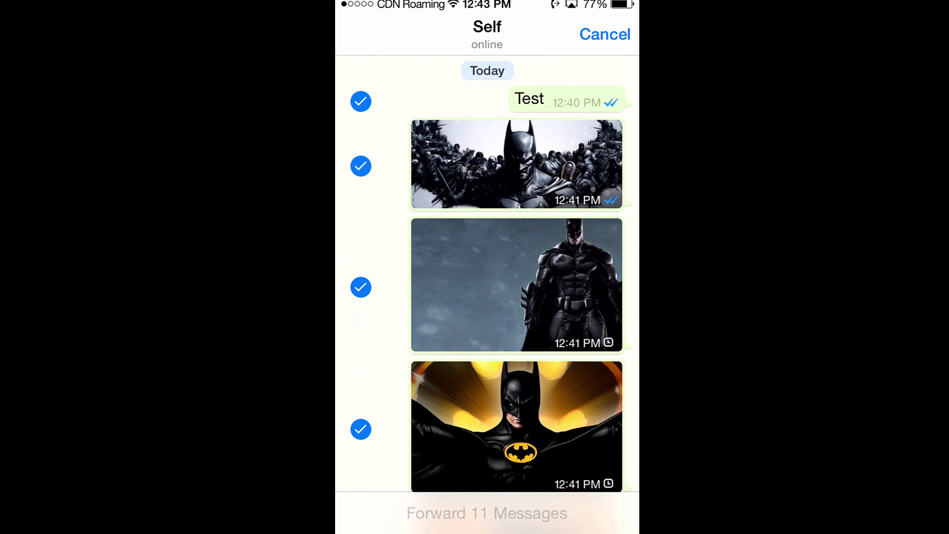
click(361, 100)
click(487, 514)
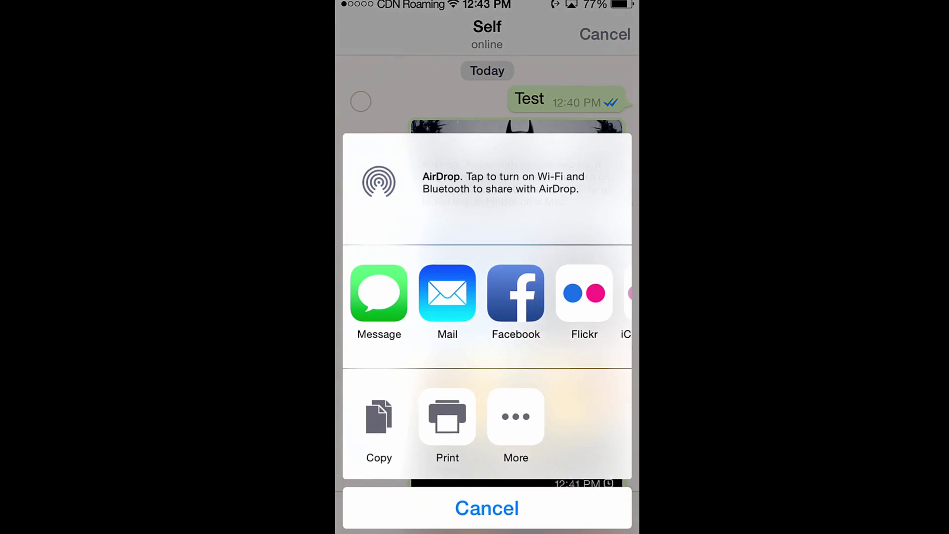
scroll(487, 297, right, 3)
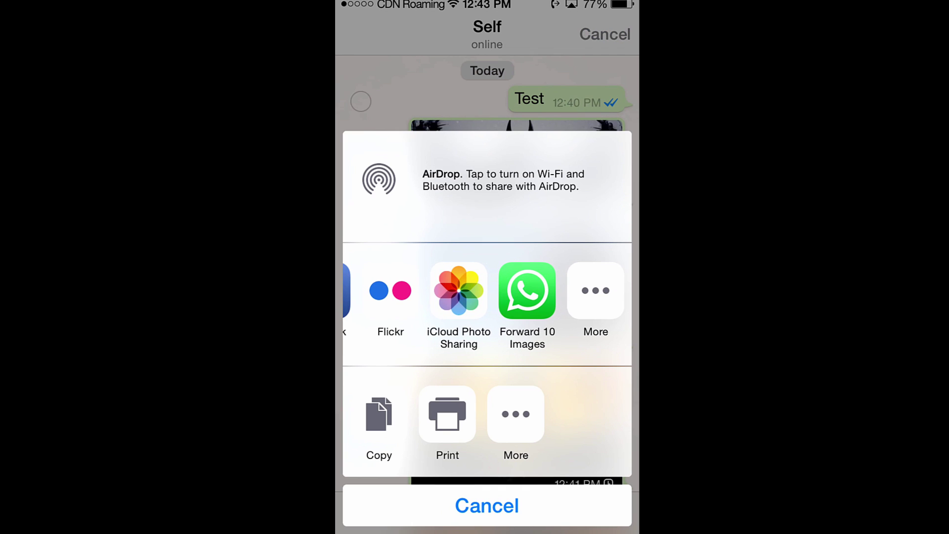
click(528, 291)
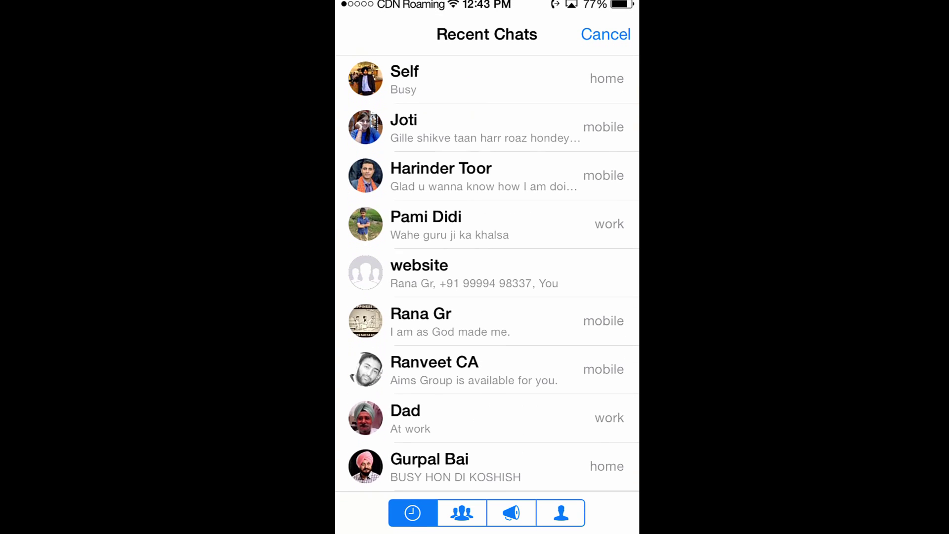
Choose Self from Recent Chats as the recipient, retrying after one cancel
click(487, 79)
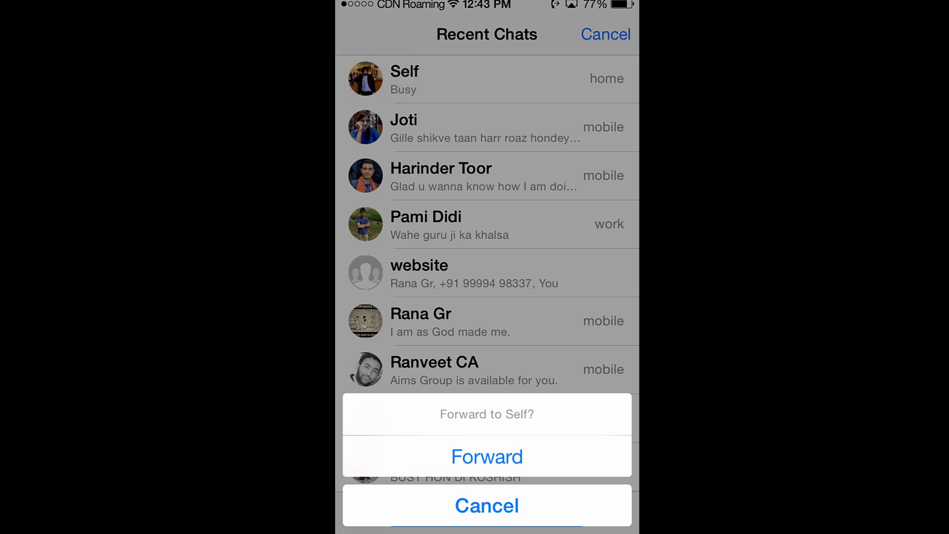
click(487, 506)
scroll(486, 267, down, 5)
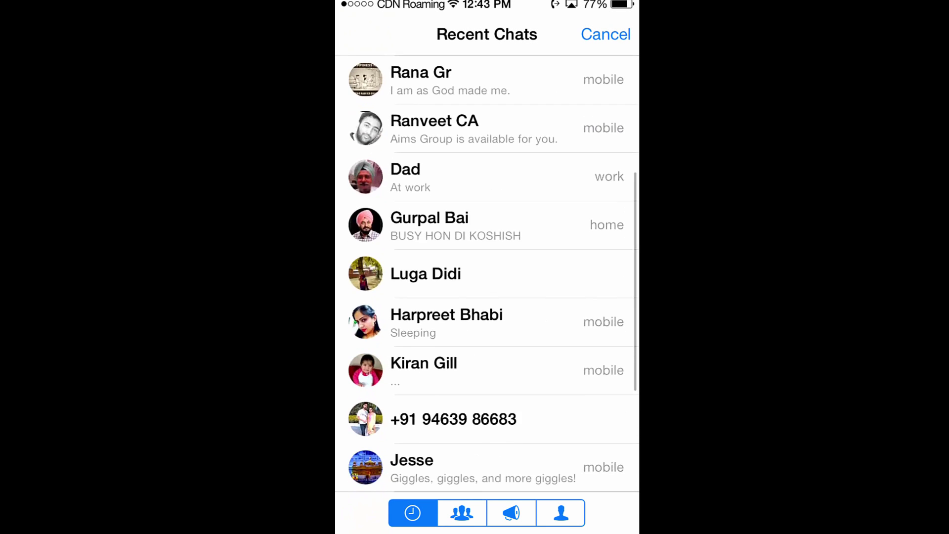
scroll(487, 267, up, 6)
click(486, 120)
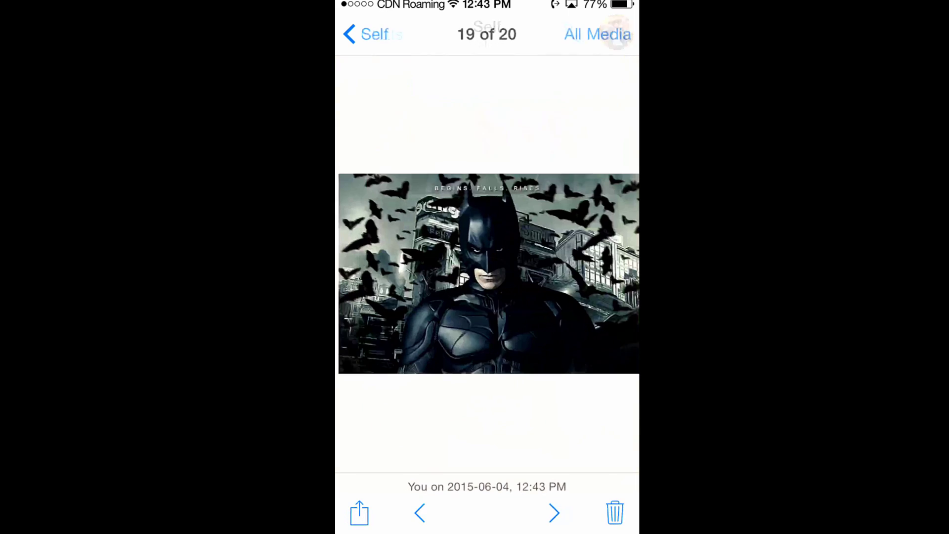
Leave the photo viewer, look over the Self chat, and return to Chats
click(368, 34)
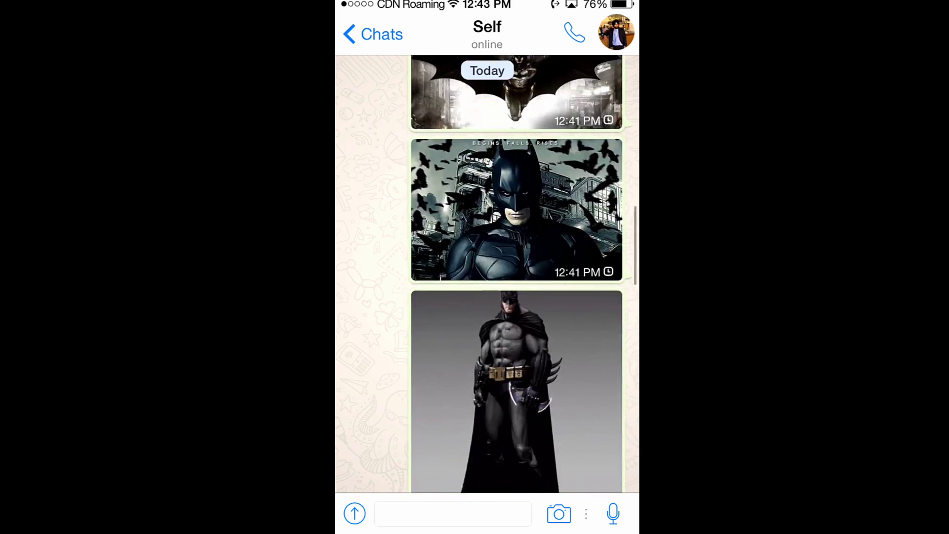
scroll(516, 297, up, 5)
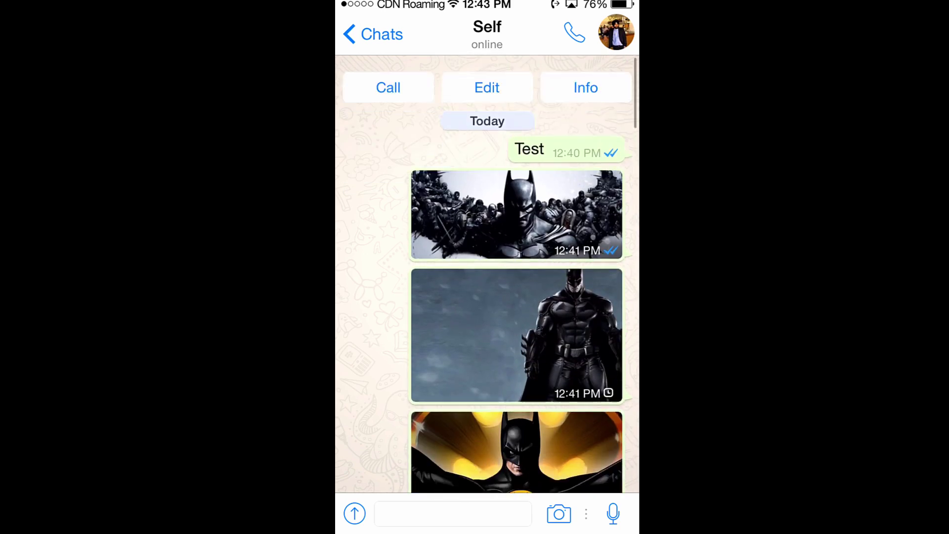
scroll(516, 296, down, 8)
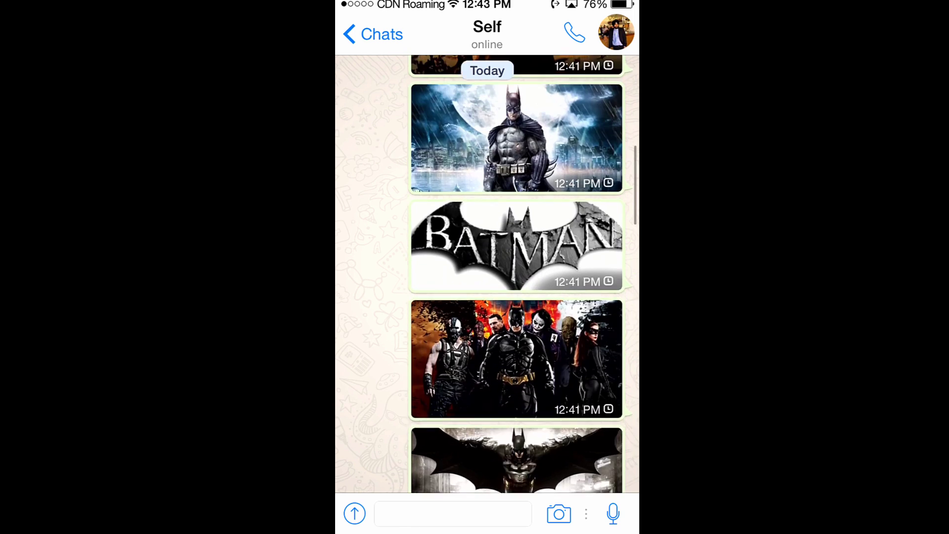
scroll(517, 297, up, 5)
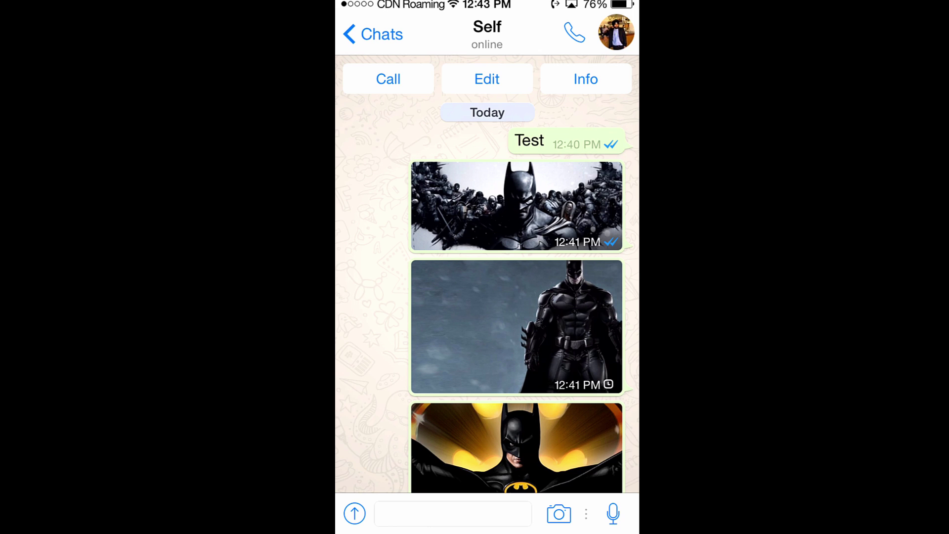
click(373, 34)
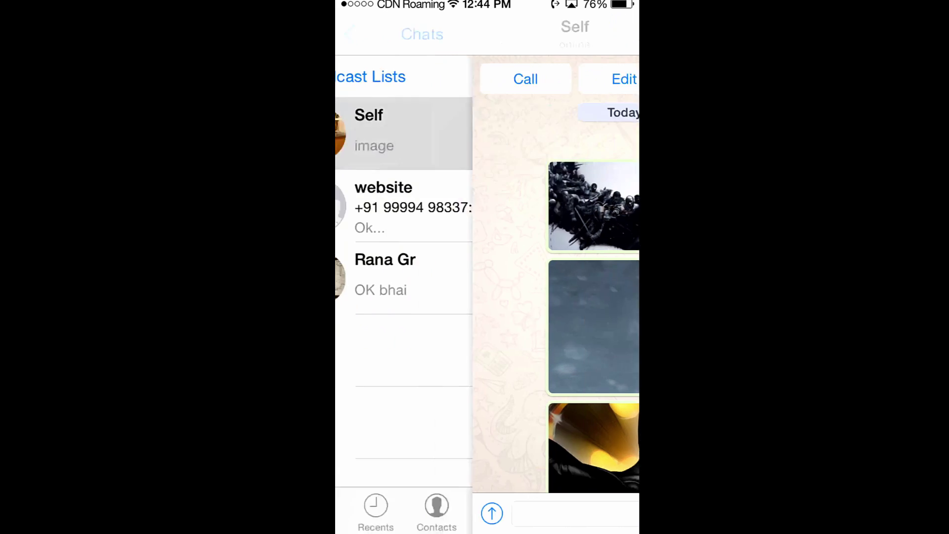